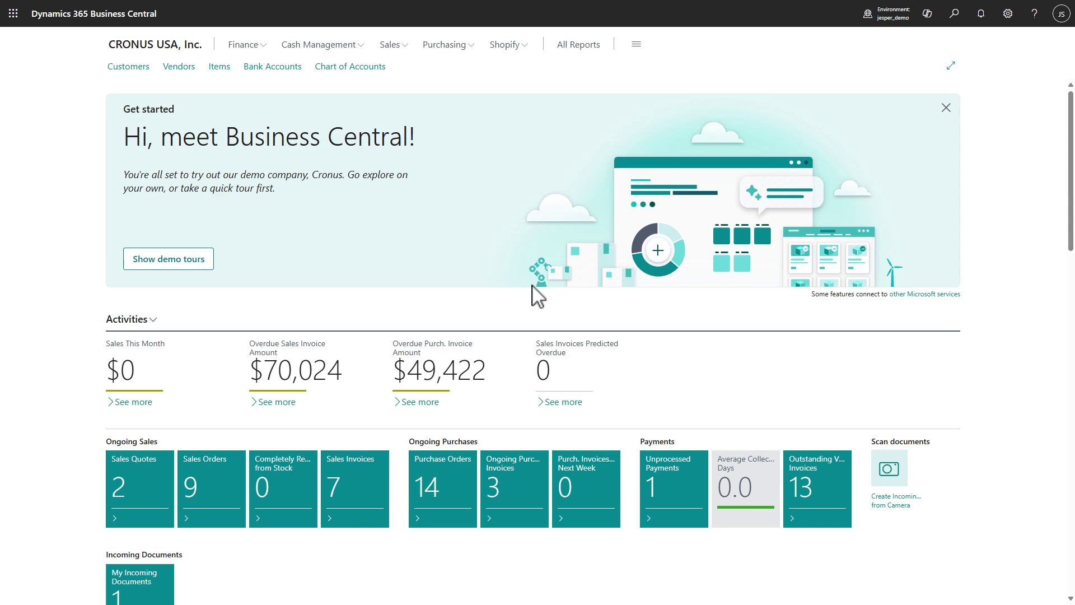
# Look up and open Feature Management, then back out to the home page.
pyautogui.hotkey('alt', 'q')
pyautogui.write('fea')
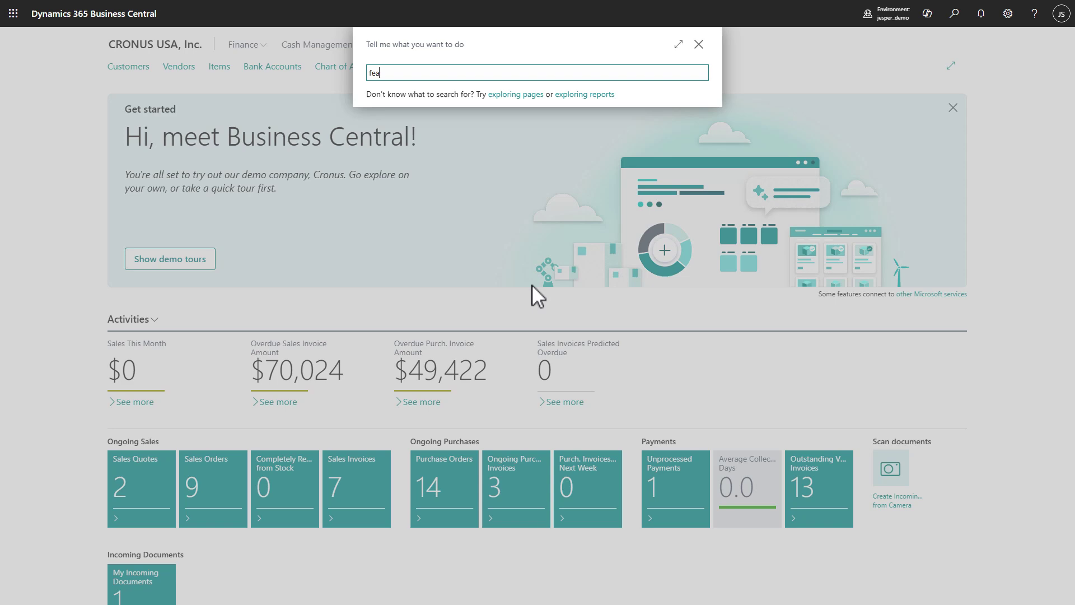
pyautogui.press('Return')
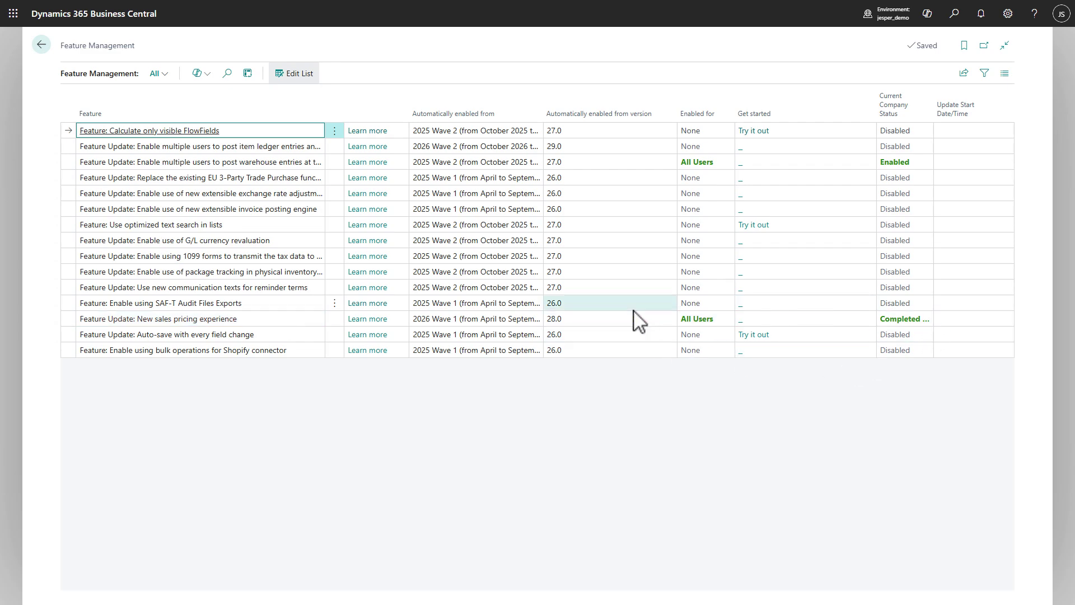
pyautogui.press('Escape')
# Open the default sales price list S-PLS00001 from Sales Price Lists.
pyautogui.hotkey('alt', 'q')
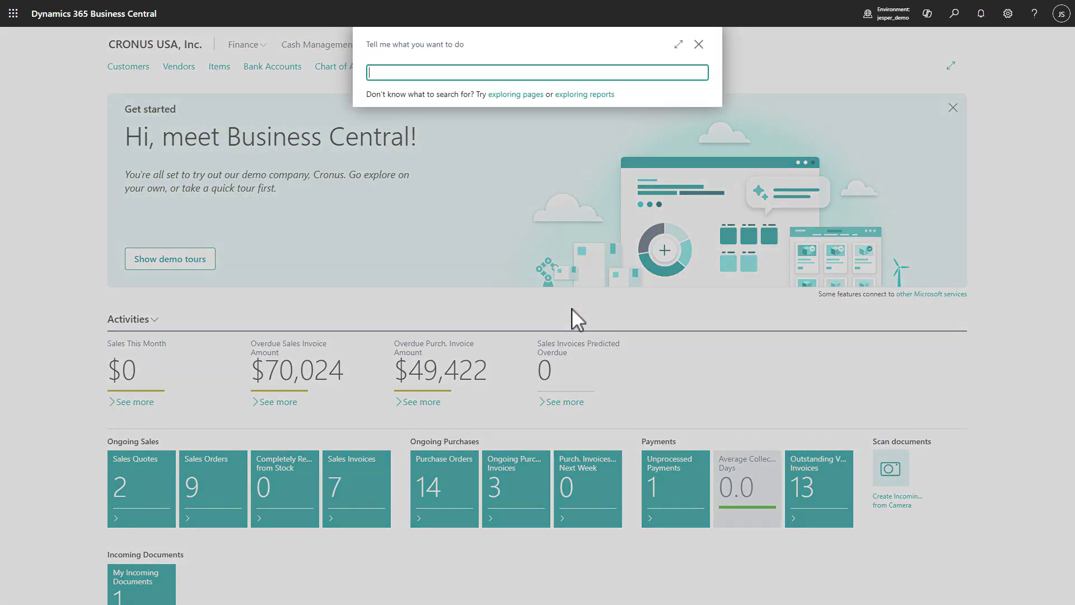
pyautogui.write('sales pr')
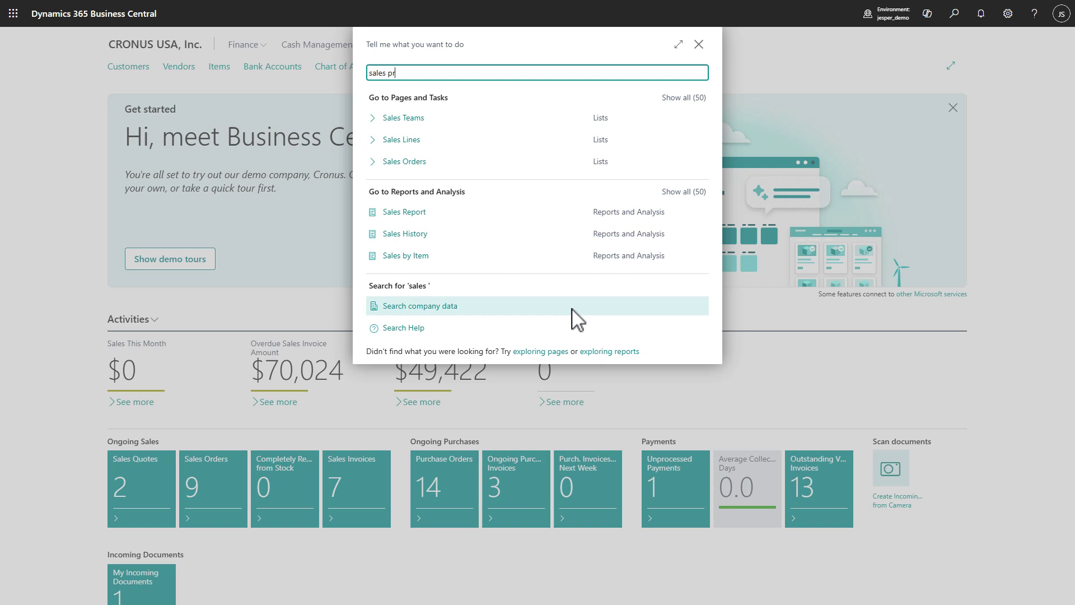
pyautogui.press('Return')
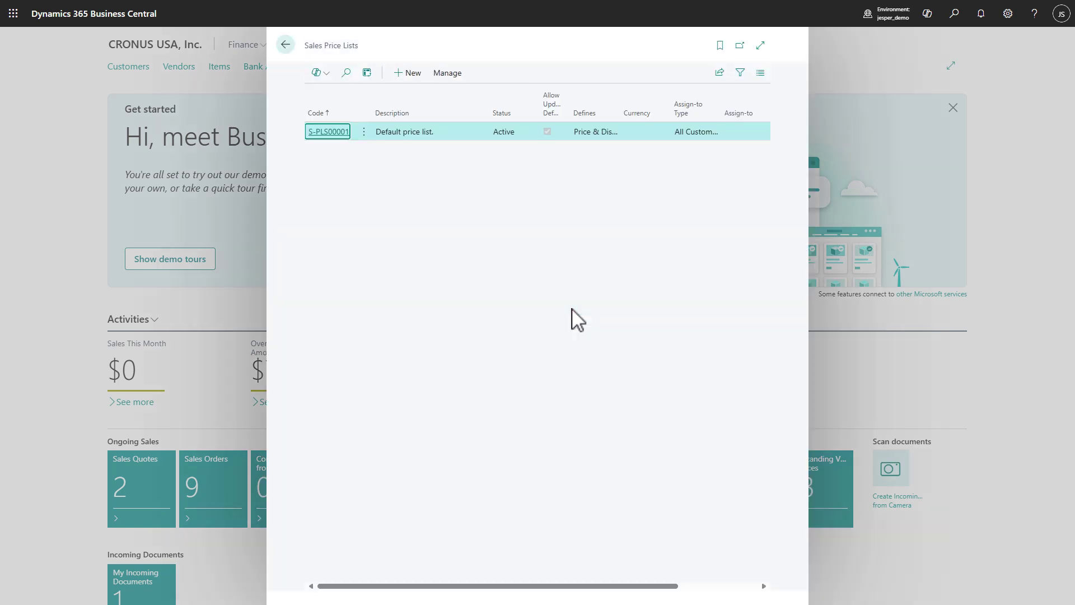
pyautogui.click(326, 132)
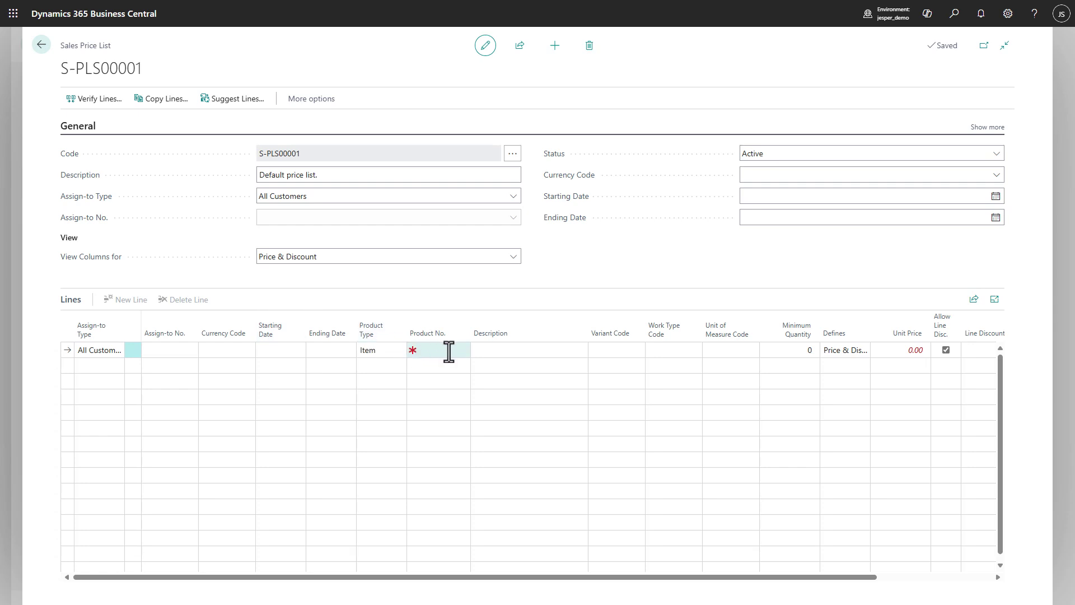
# Add an item 1896-S ATHENS Desk line with minimum quantity 10 and unit price 800, then verify the lines.
pyautogui.click(449, 350)
pyautogui.click(448, 399)
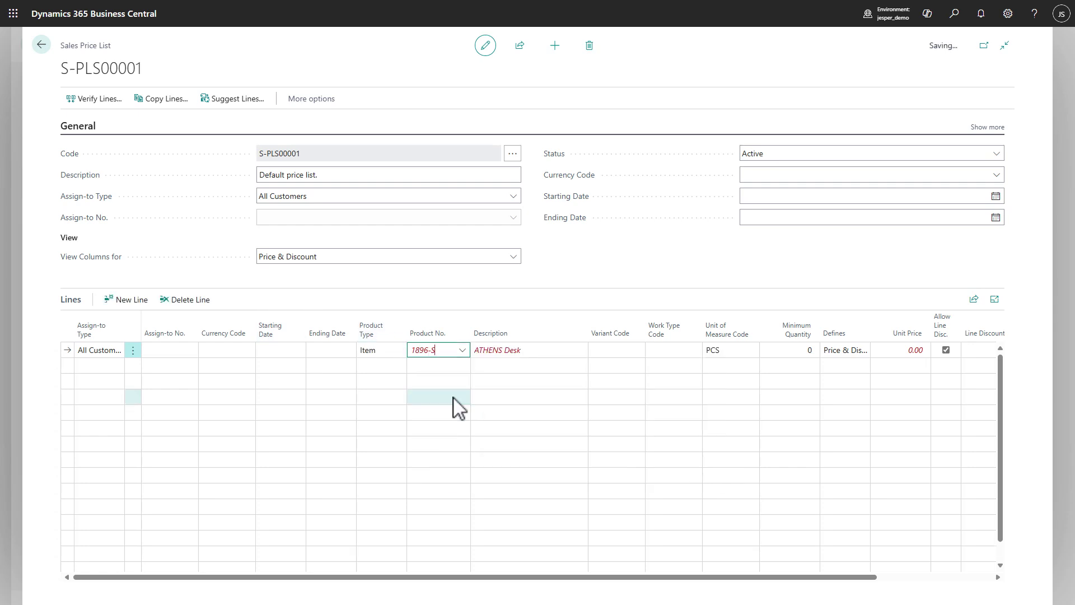
pyautogui.press('Tab')
pyautogui.press('Tab')
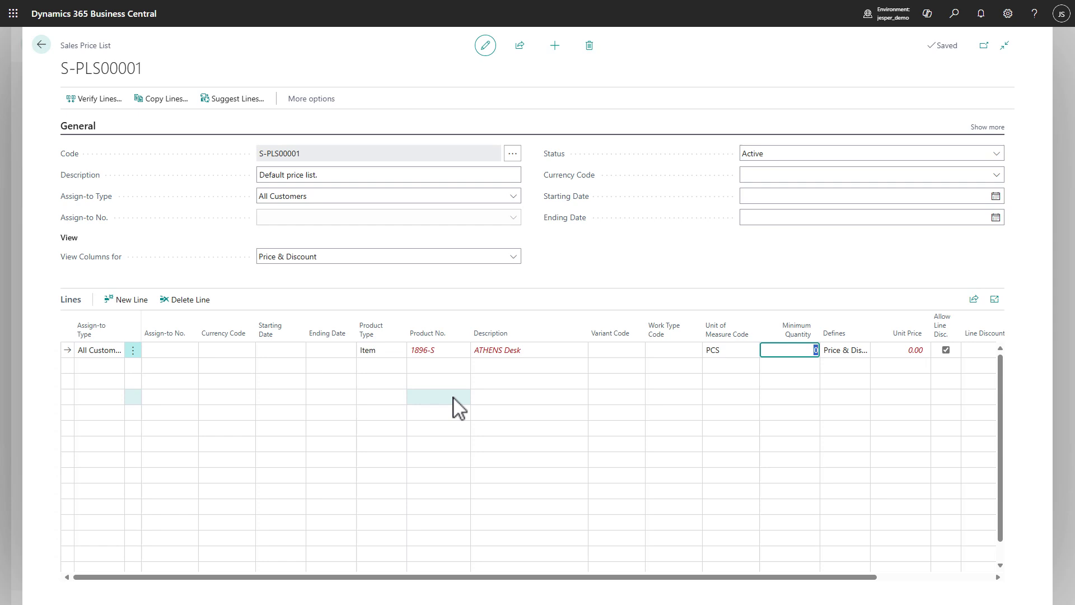
pyautogui.write('10')
pyautogui.press('Tab')
pyautogui.press('Tab')
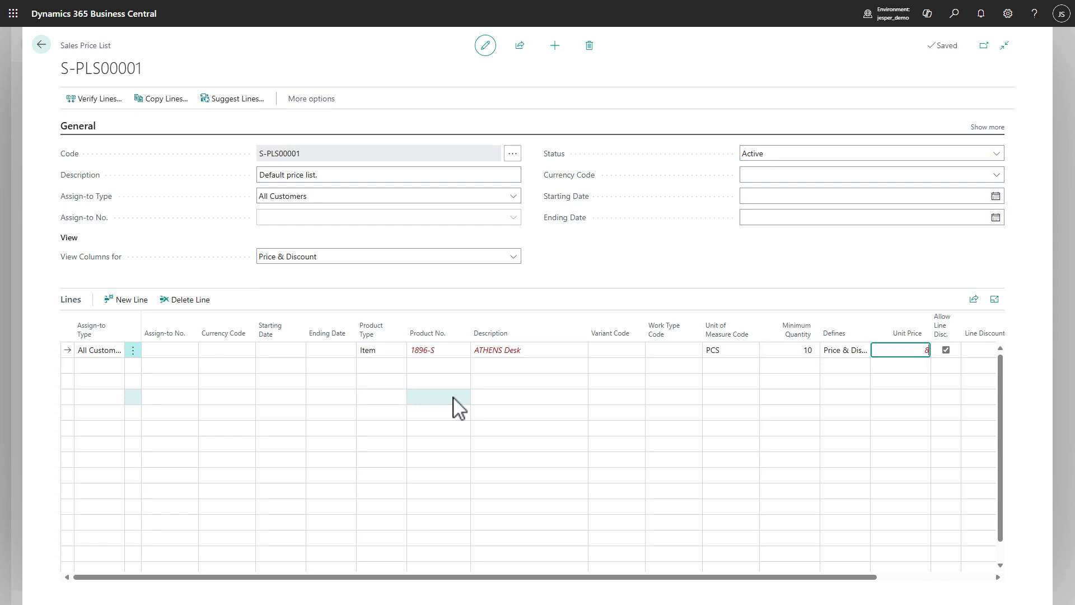
pyautogui.press('Tab')
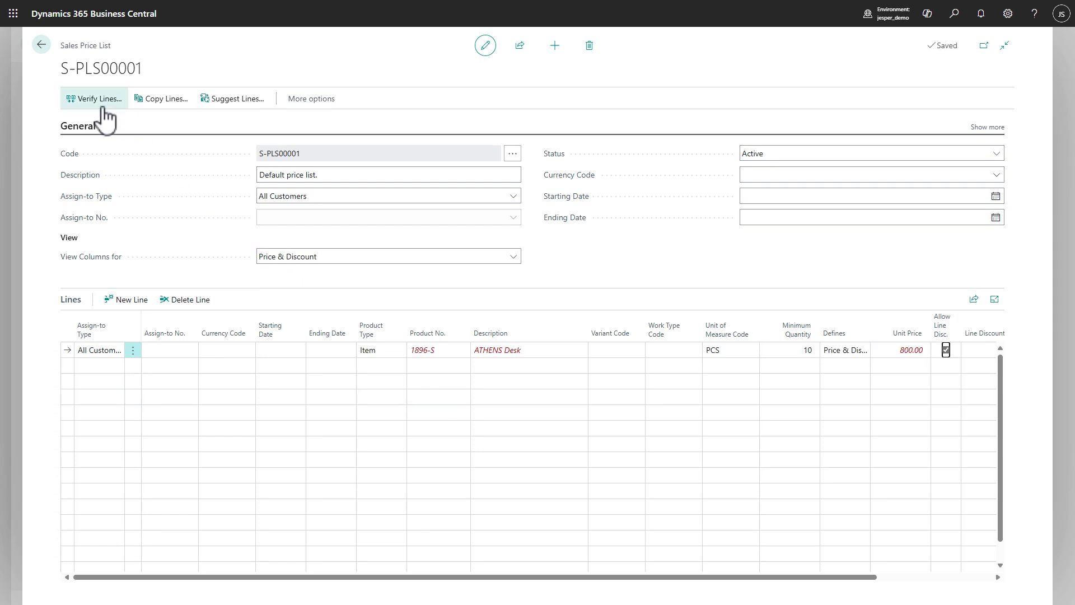
pyautogui.click(99, 103)
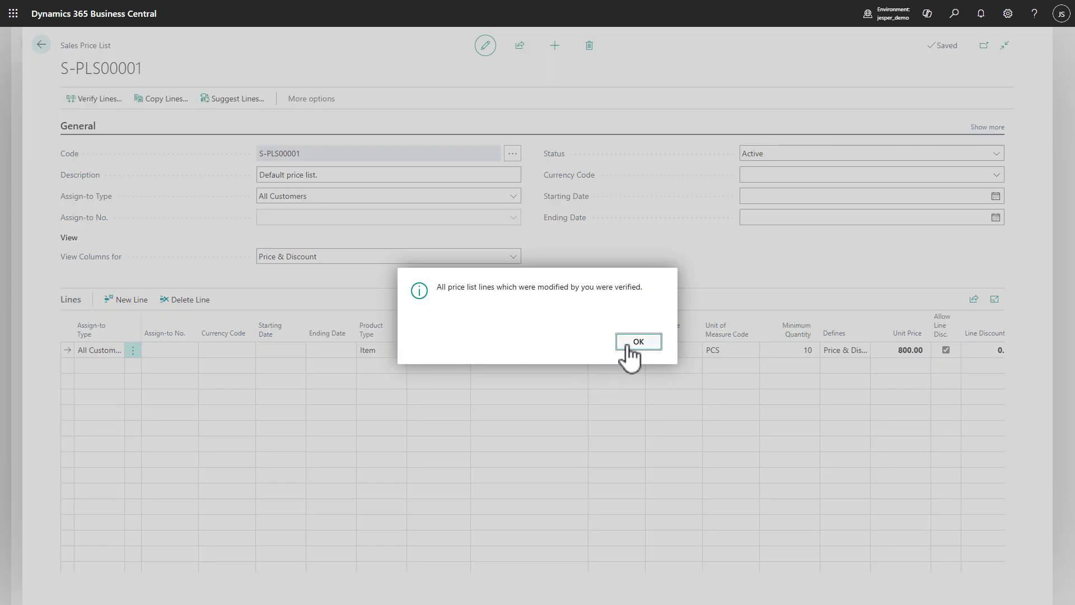
pyautogui.click(628, 343)
# Open the Relecloud sales invoice S-INV102205 from the Sales Invoices list.
pyautogui.hotkey('alt', 'q')
pyautogui.write('sa')
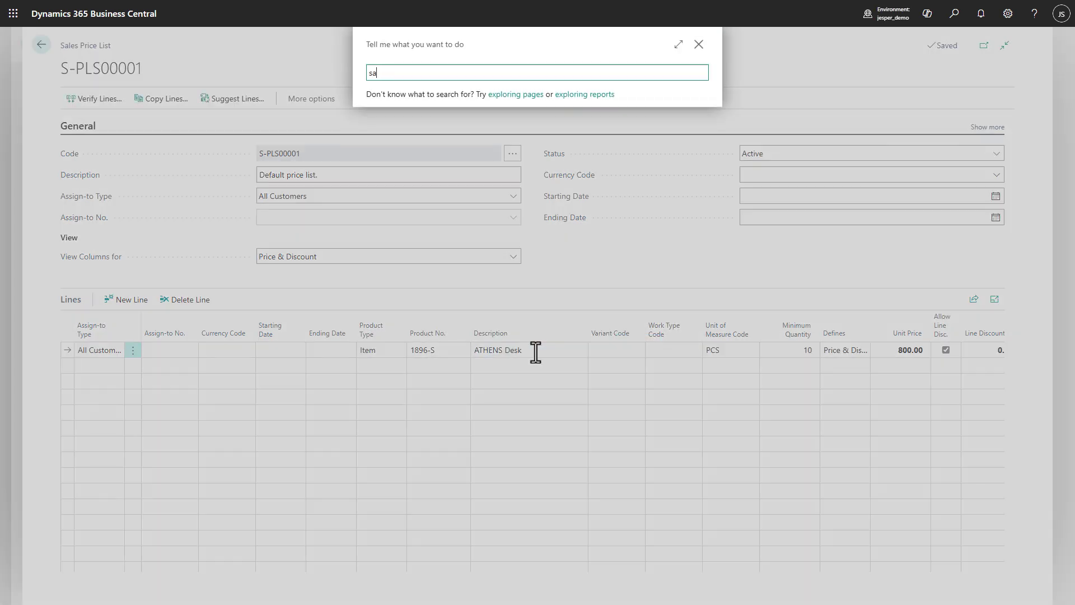
pyautogui.write('les inv')
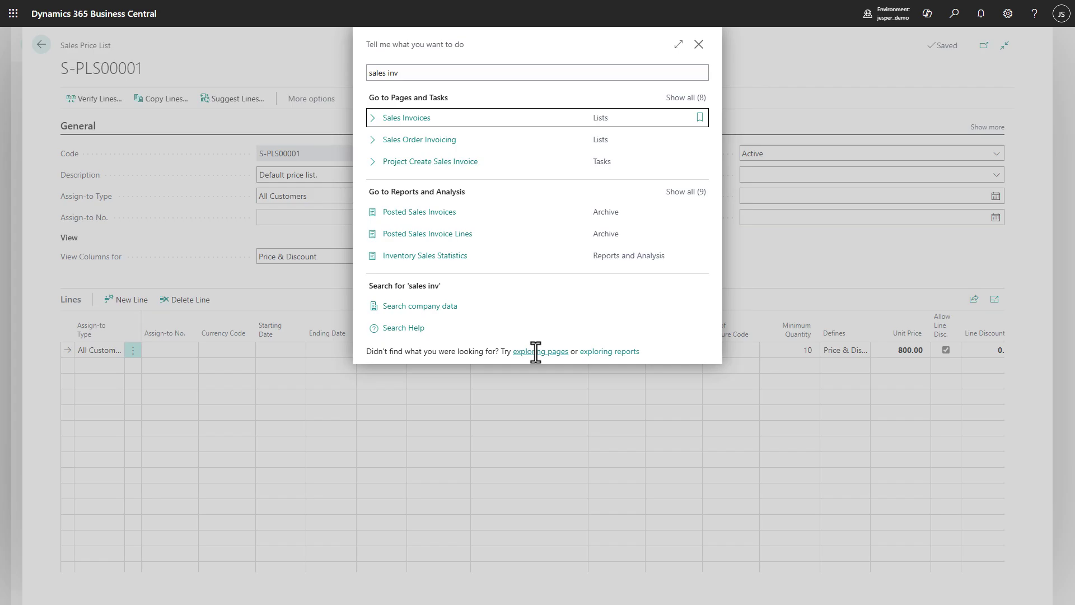
pyautogui.press('Return')
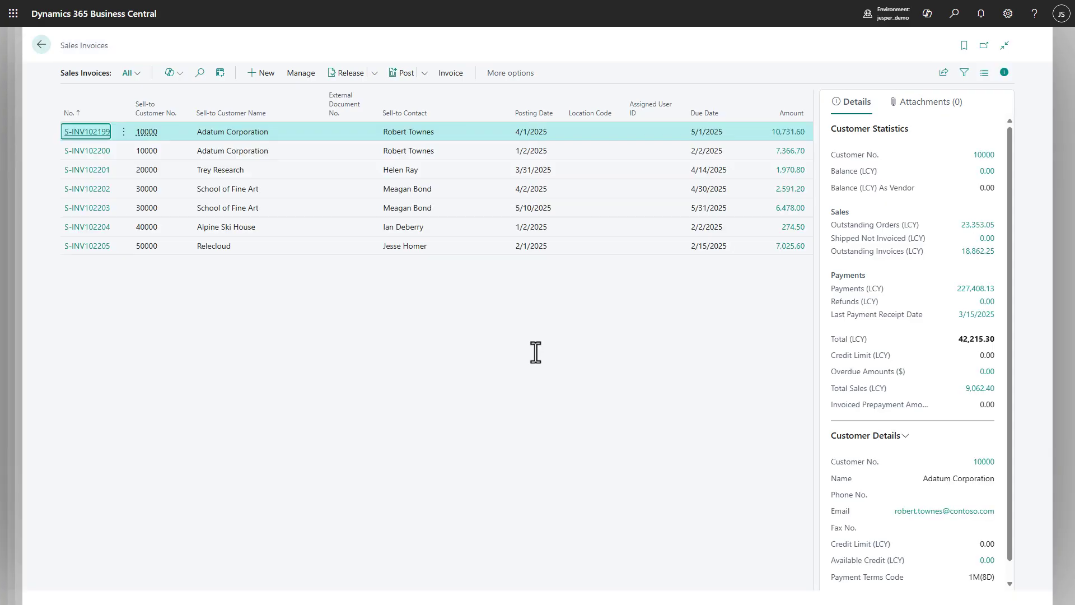
pyautogui.click(98, 245)
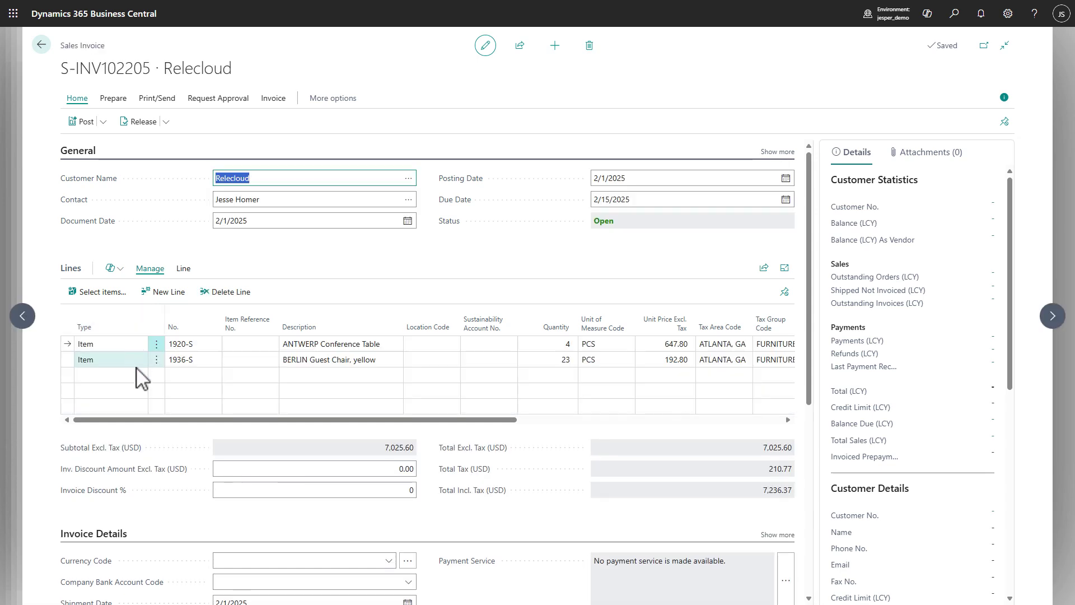
# Add an invoice line for item 1896-S ATHENS Desk with quantity 10.
pyautogui.click(188, 376)
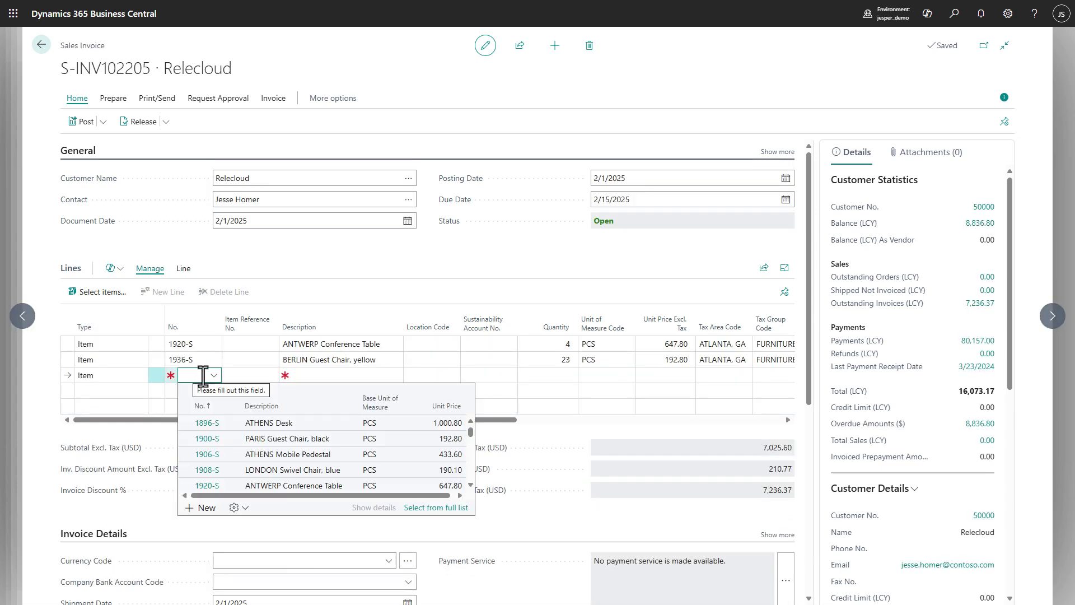
pyautogui.click(224, 423)
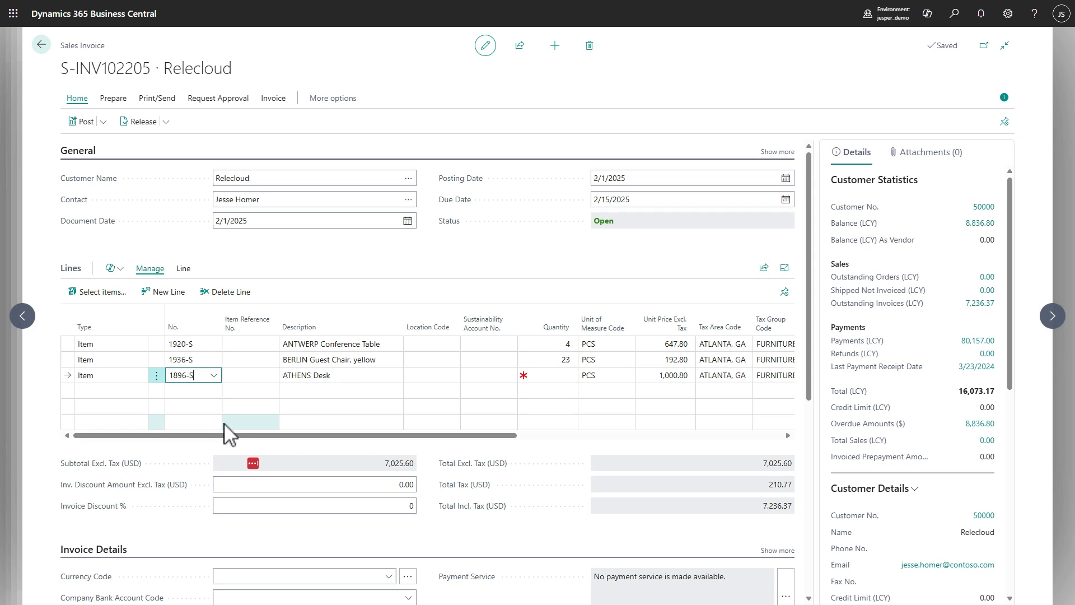
pyautogui.press('Tab')
pyautogui.press('Tab')
pyautogui.press('Tab')
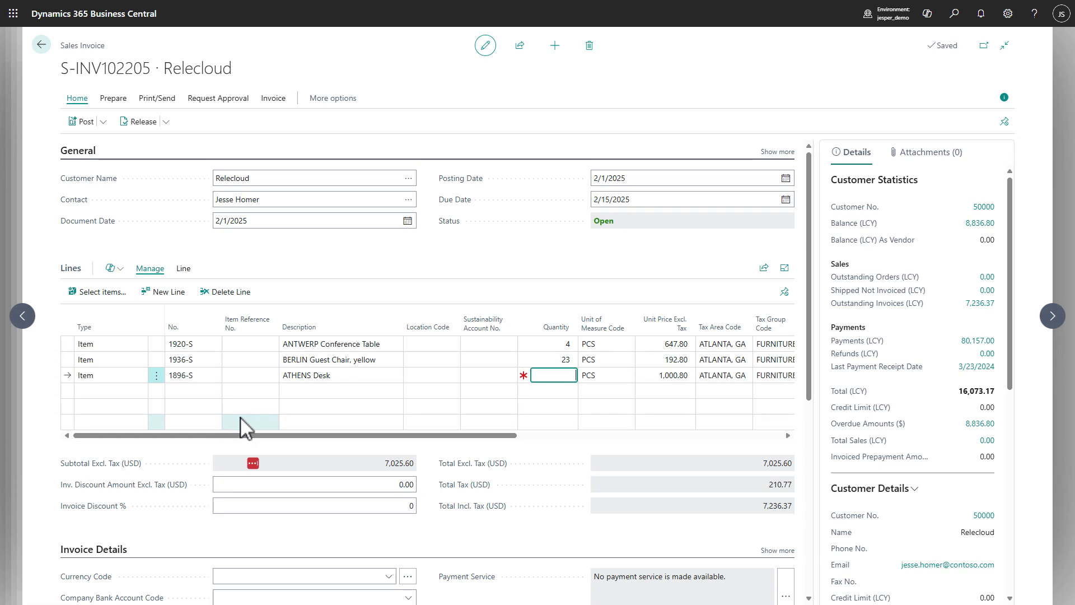
pyautogui.press('Tab')
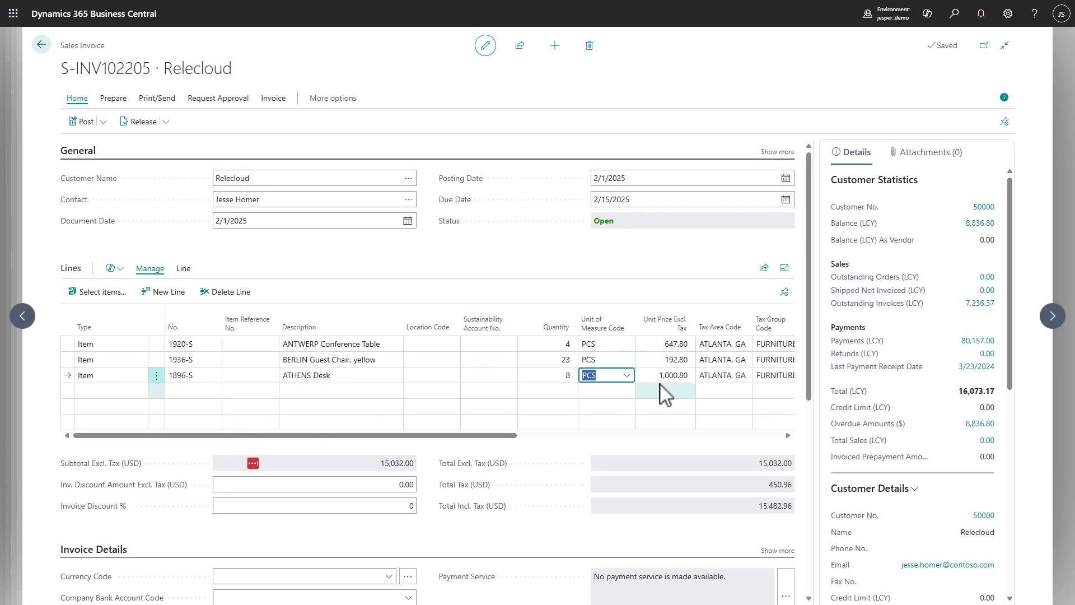
pyautogui.hotkey('shift', 'Tab')
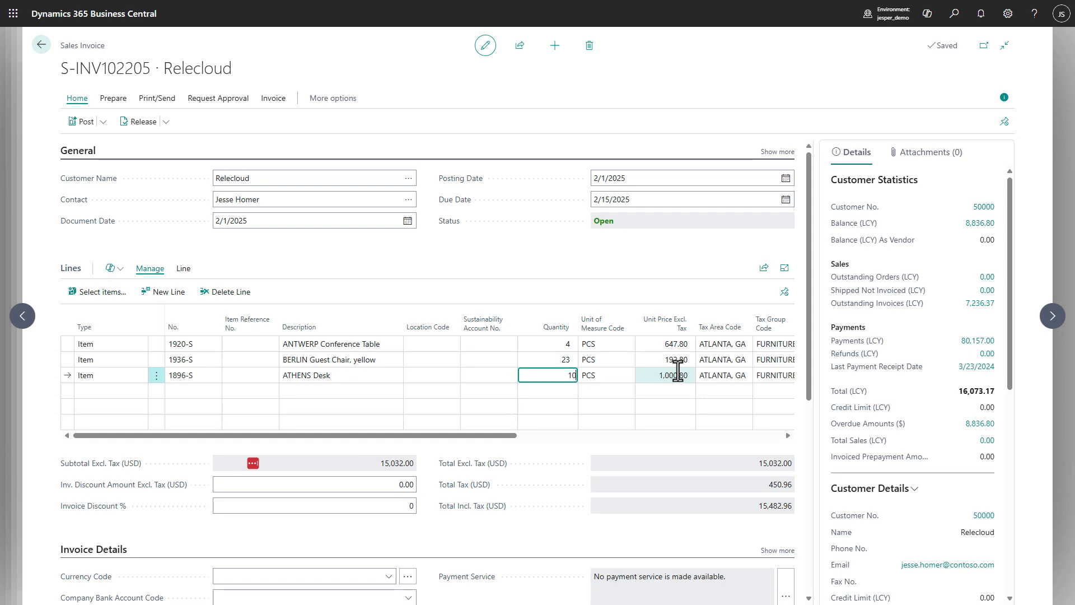
pyautogui.press('Tab')
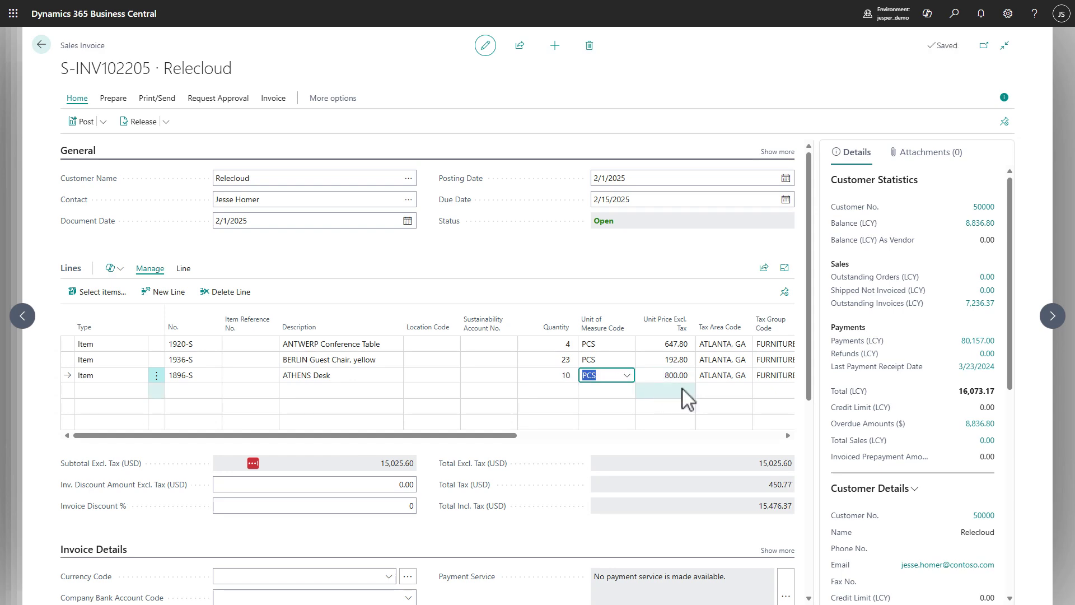
# Exit the unposted invoice and send the price list lines to Excel for editing.
pyautogui.press('Escape')
pyautogui.press('Escape')
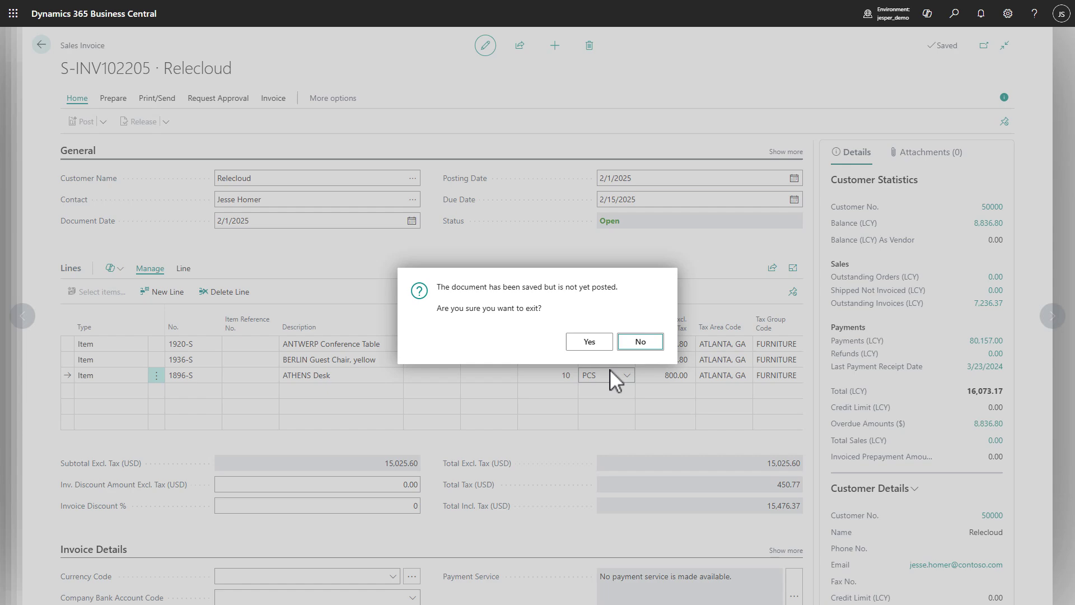
pyautogui.click(591, 343)
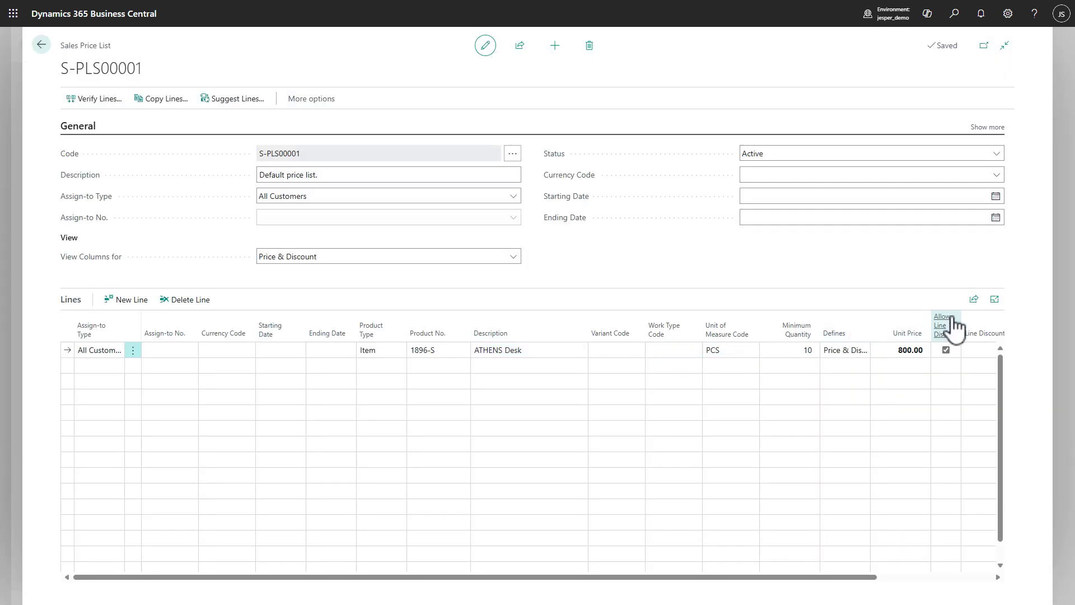
pyautogui.click(975, 299)
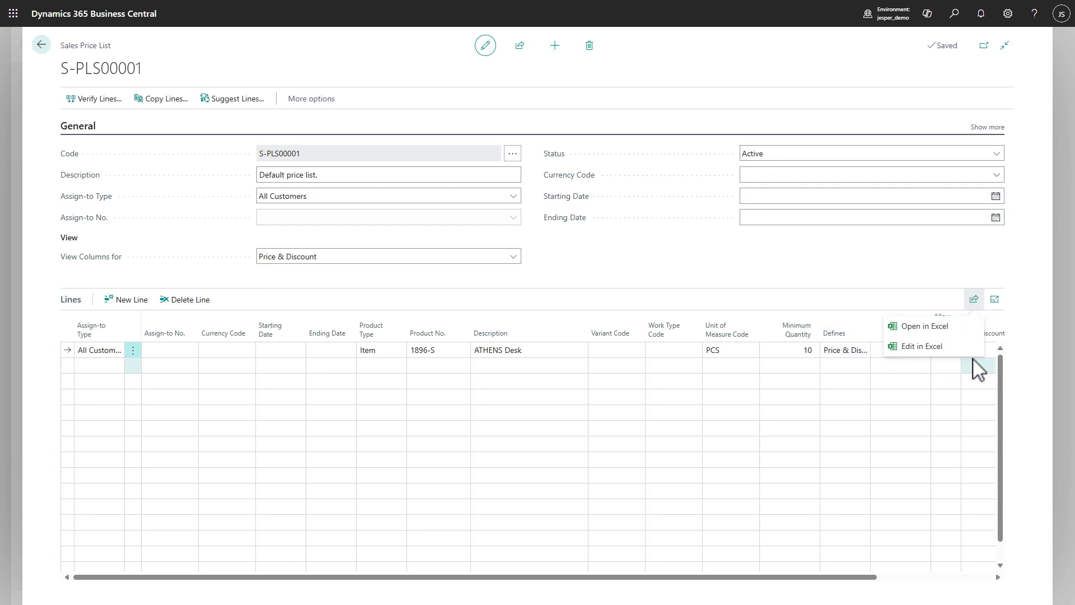
pyautogui.click(919, 348)
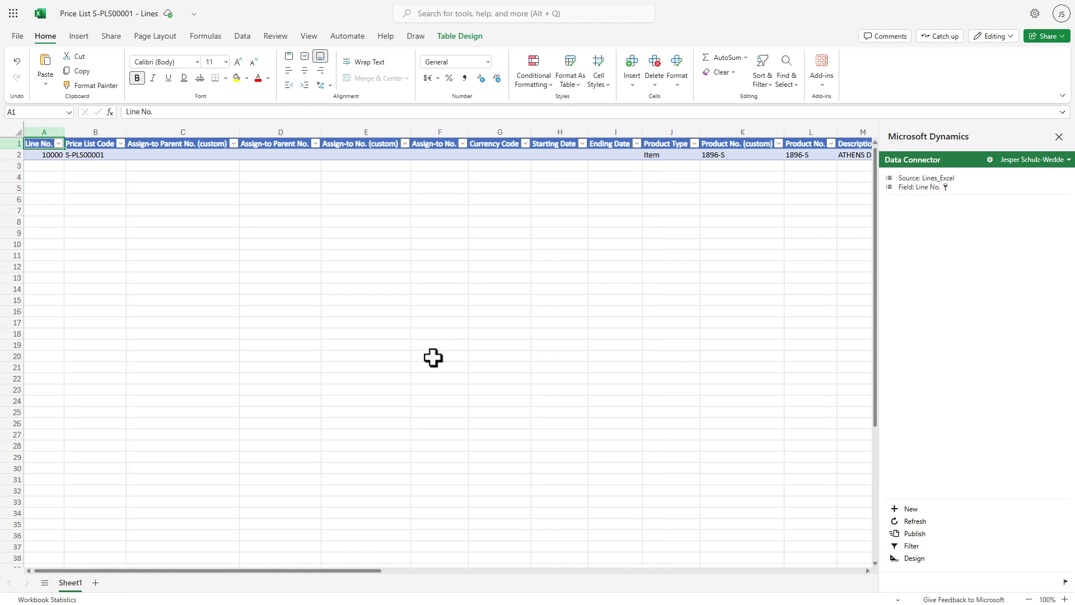
# Set the ATHENS Desk unit price in cell U2 to 700 and publish it to Business Central.
pyautogui.moveTo(325, 570); pyautogui.dragTo(660, 569)
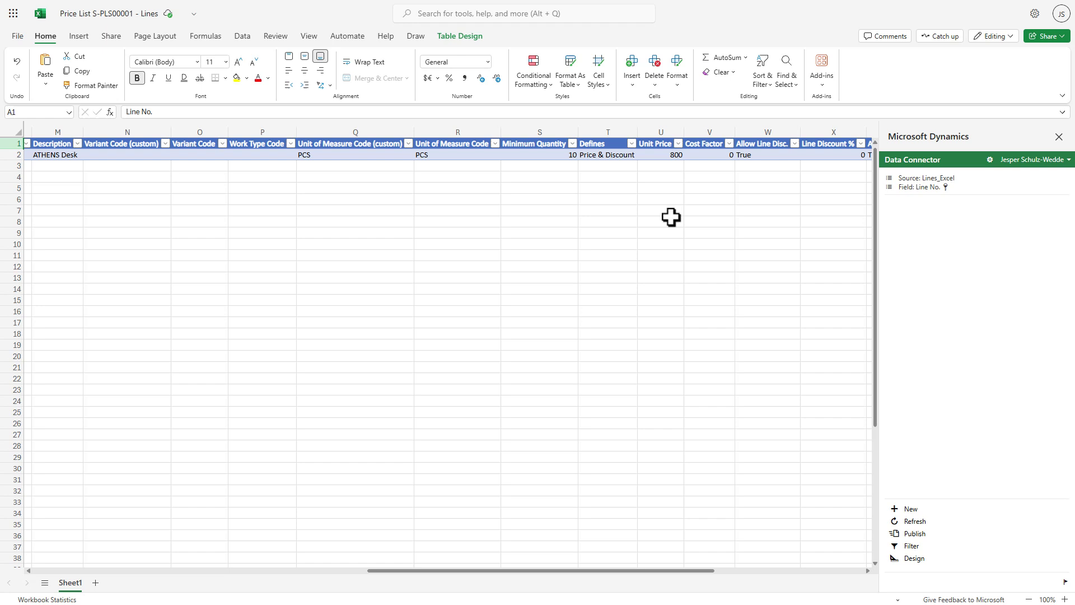
pyautogui.click(670, 158)
pyautogui.write('700')
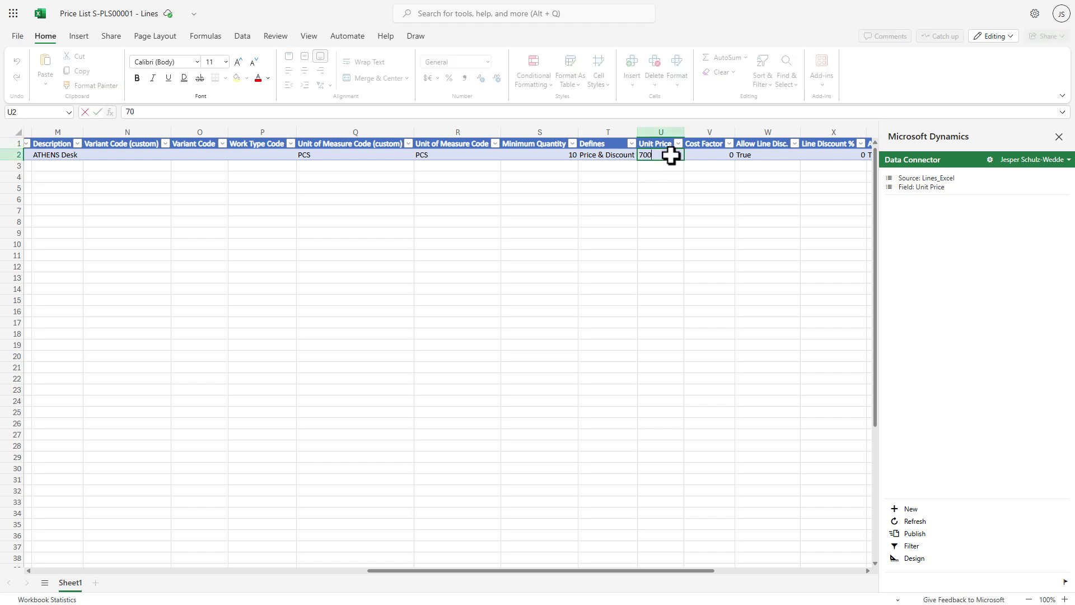
pyautogui.press('Tab')
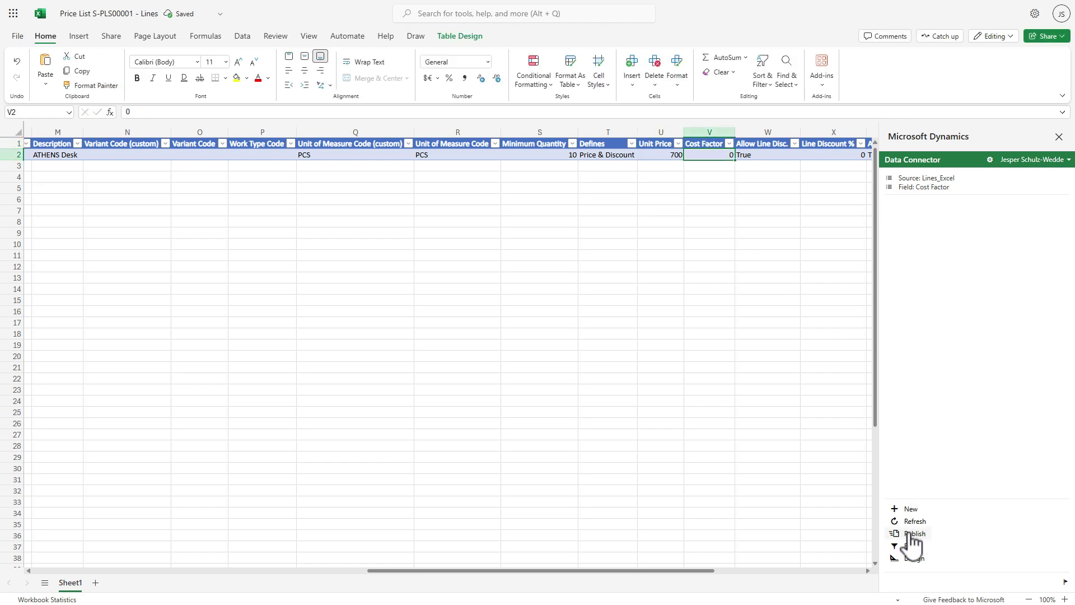
pyautogui.click(911, 534)
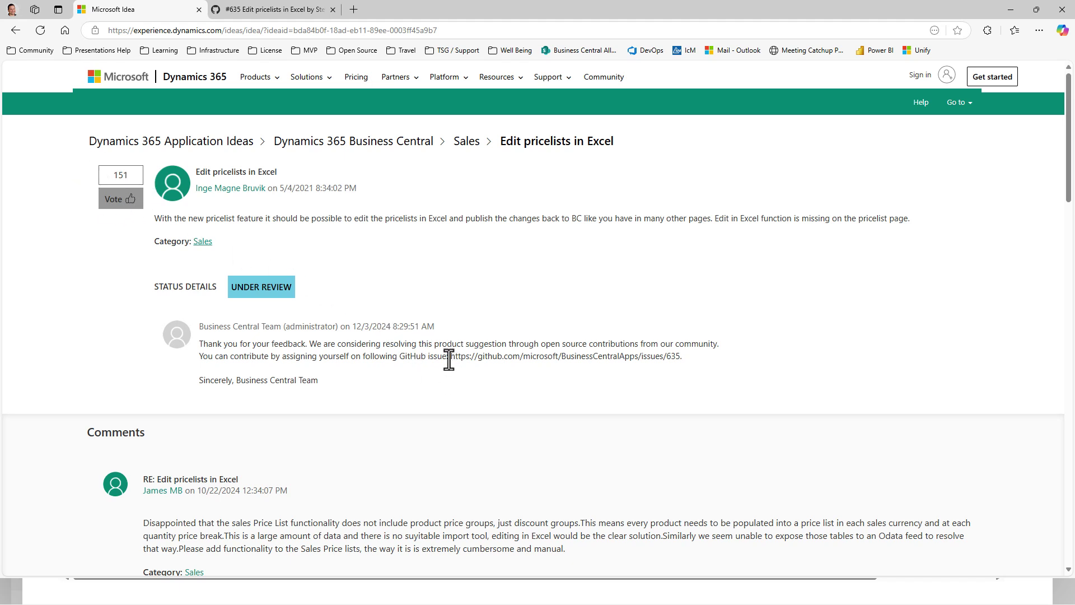
# Copy the GitHub issue link from the Business Central Team's reply.
pyautogui.moveTo(449, 358); pyautogui.dragTo(671, 364)
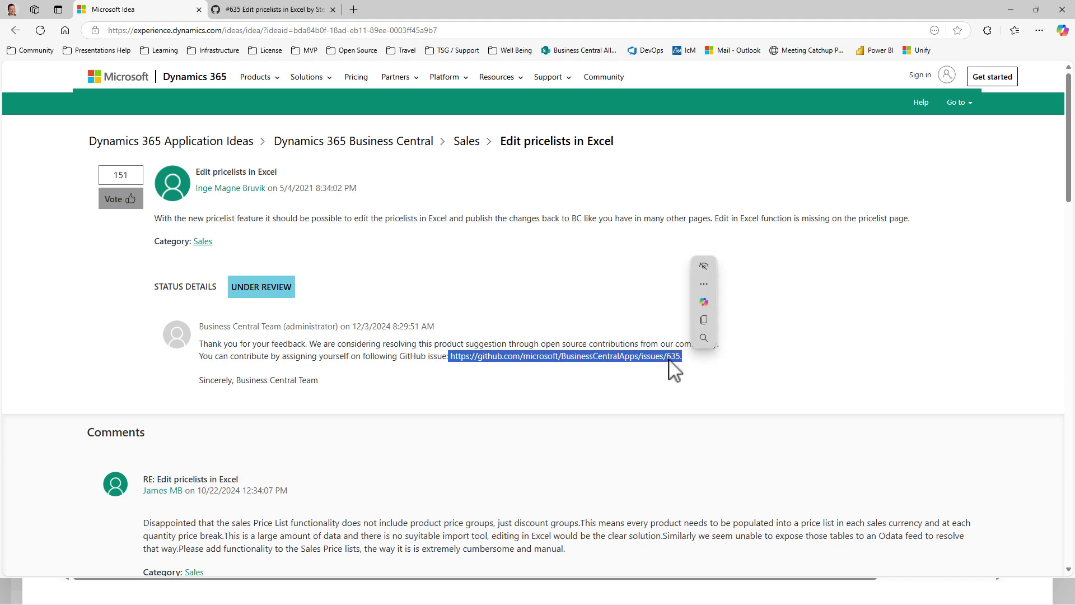
pyautogui.hotkey('ctrl', 'c')
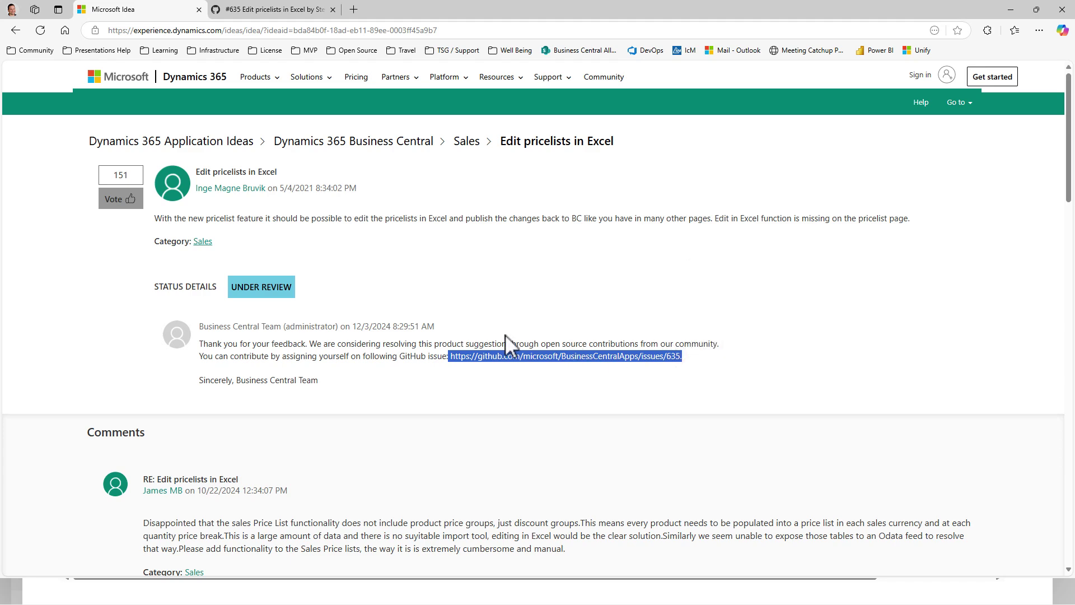
# Switch to the GitHub pull request '#635 Edit pricelists in Excel' browser tab.
pyautogui.click(275, 10)
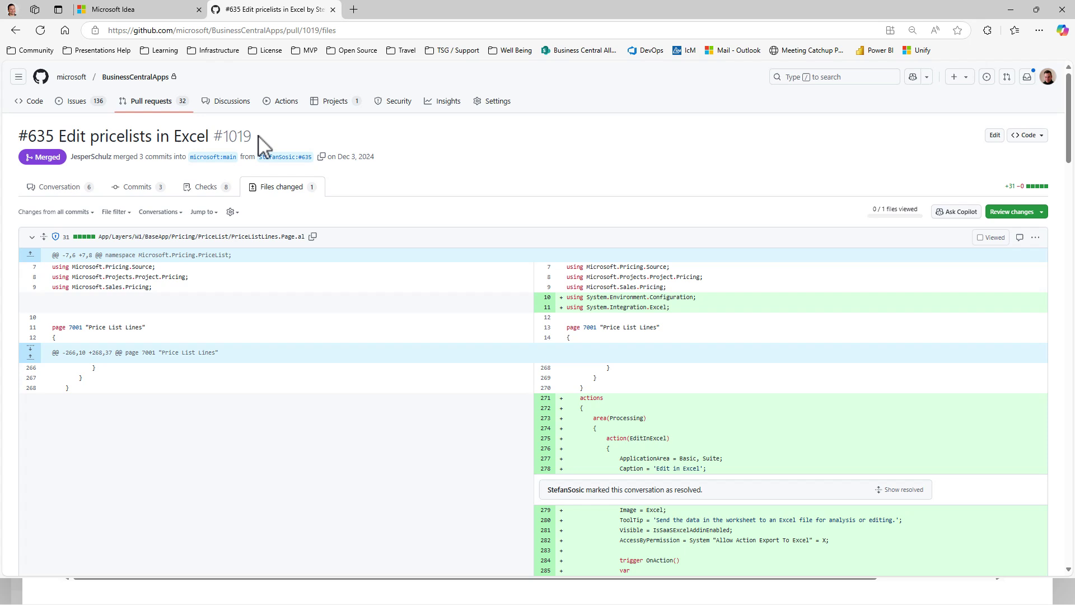